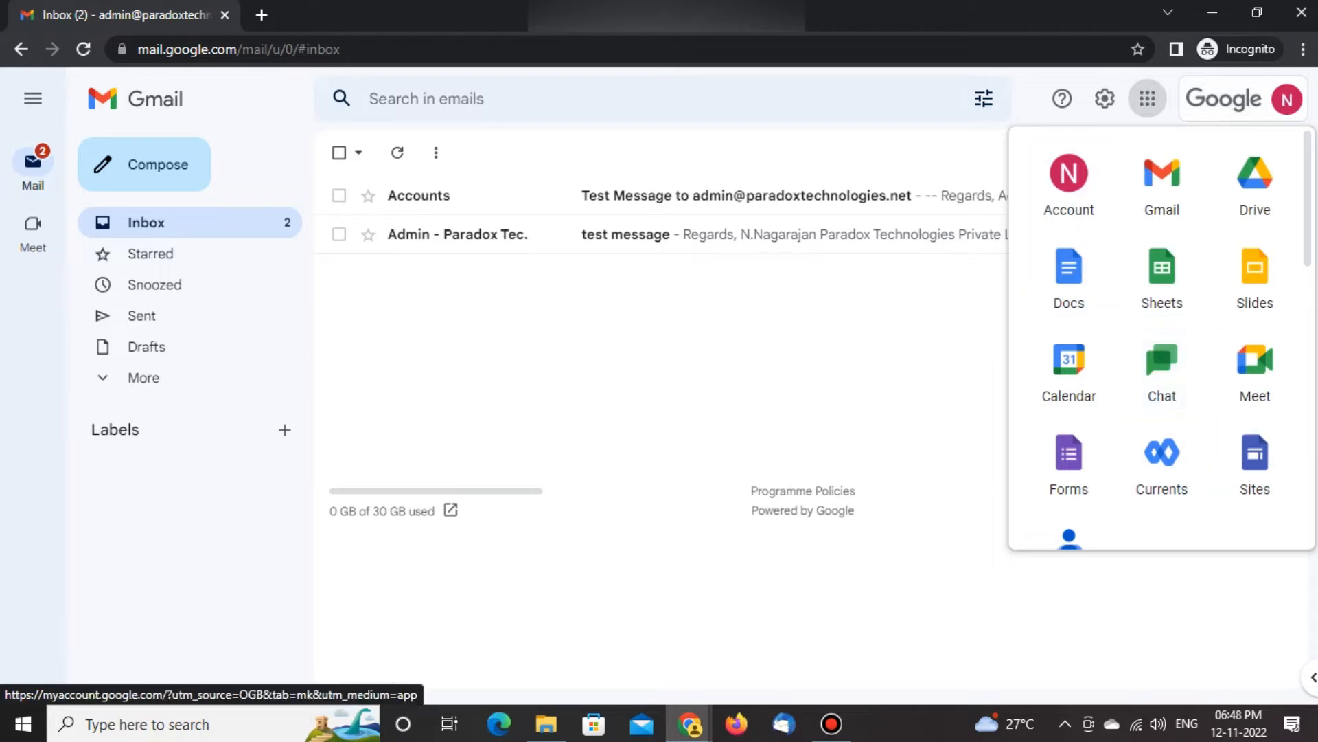
Open the Google Workspace Admin console from the signed-in Gmail account and show the directory's user list
scroll(1162, 459, down, 5)
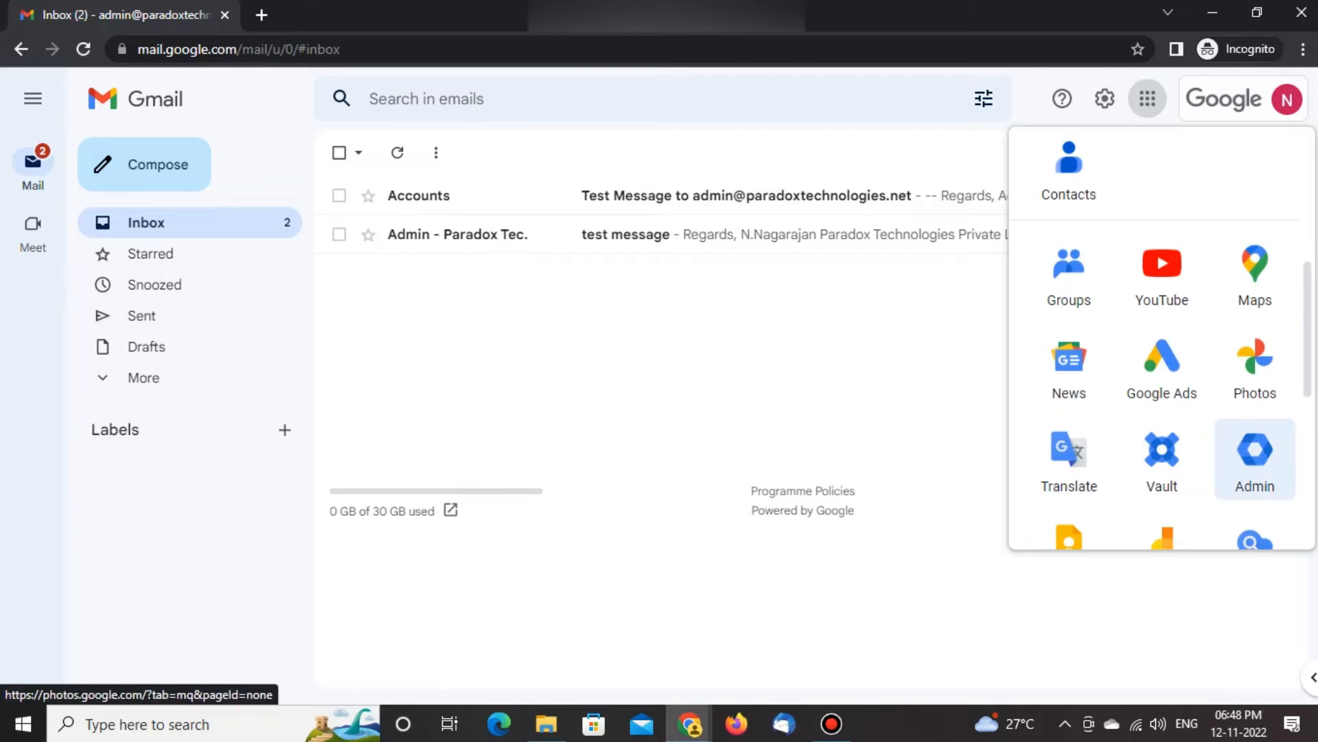
scroll(1255, 368, up, 4)
click(1287, 99)
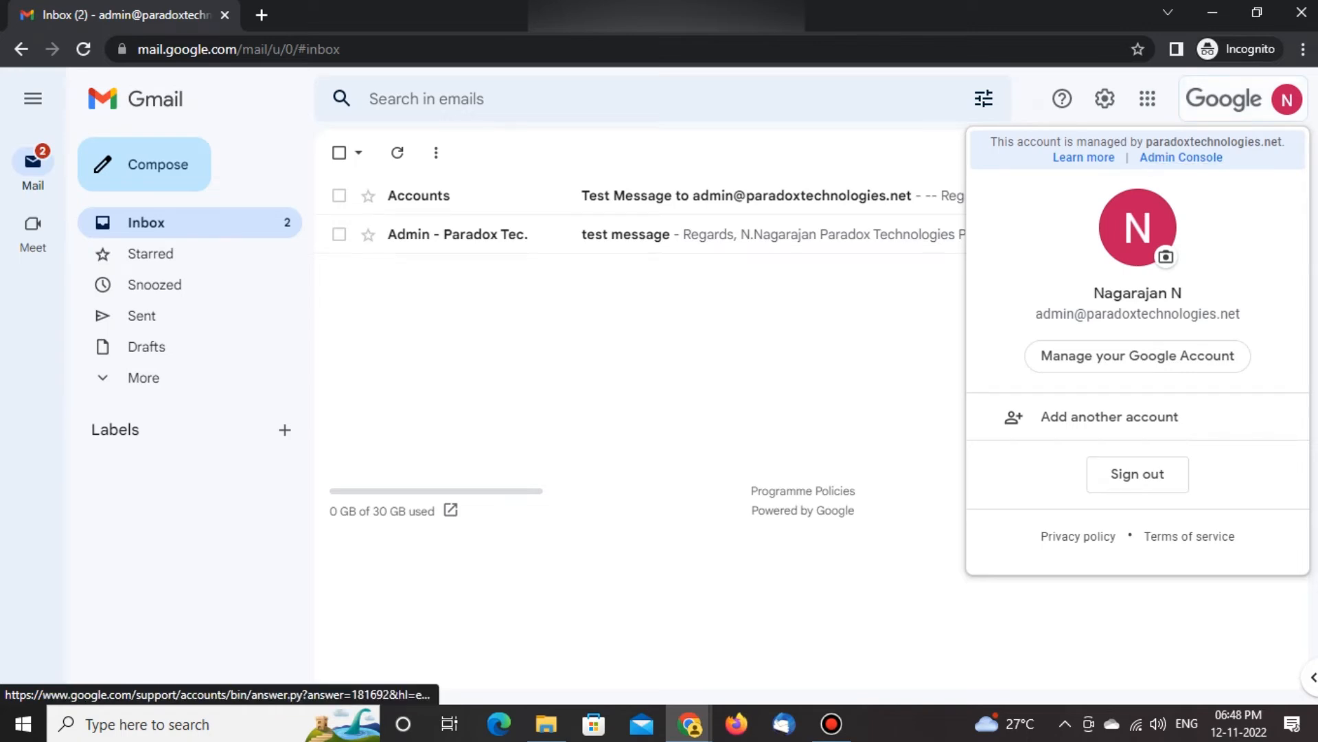
click(1180, 157)
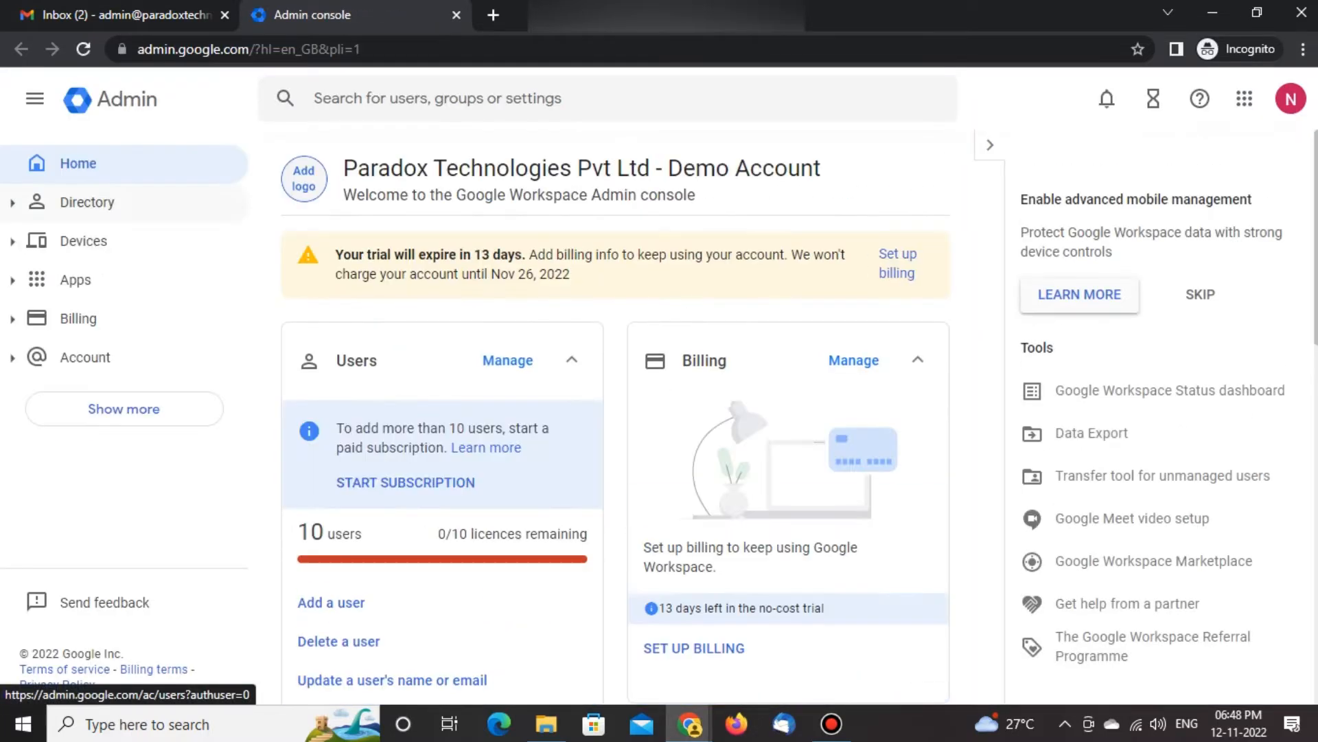
click(86, 201)
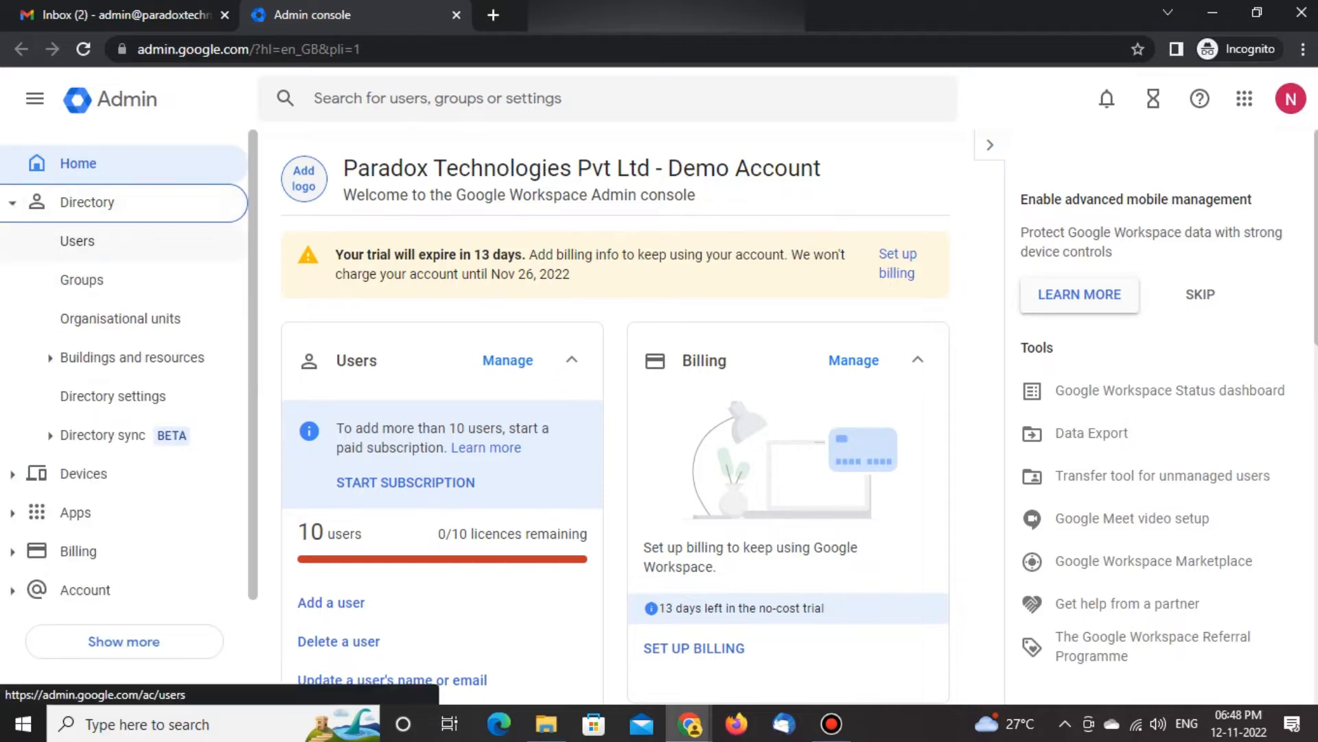
click(77, 240)
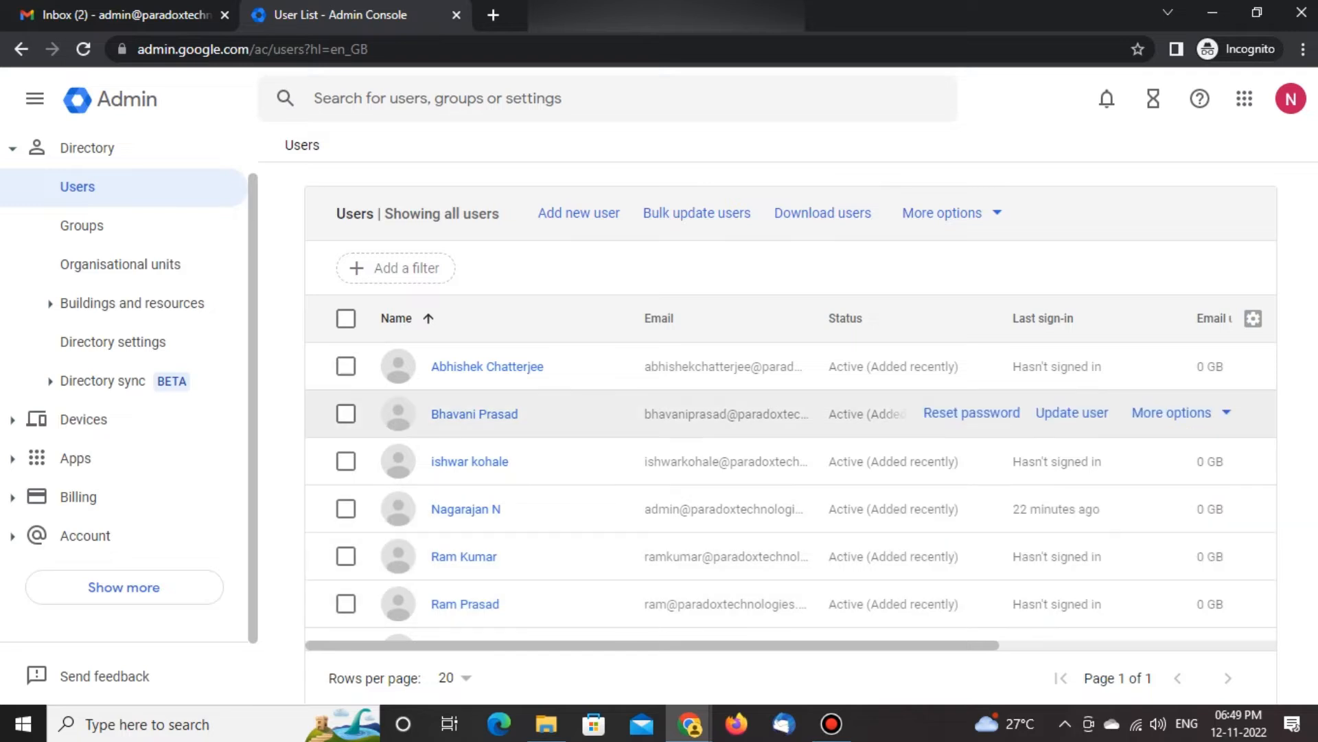
Open the profile of the second user in the list and expand the User information details
click(474, 414)
click(475, 414)
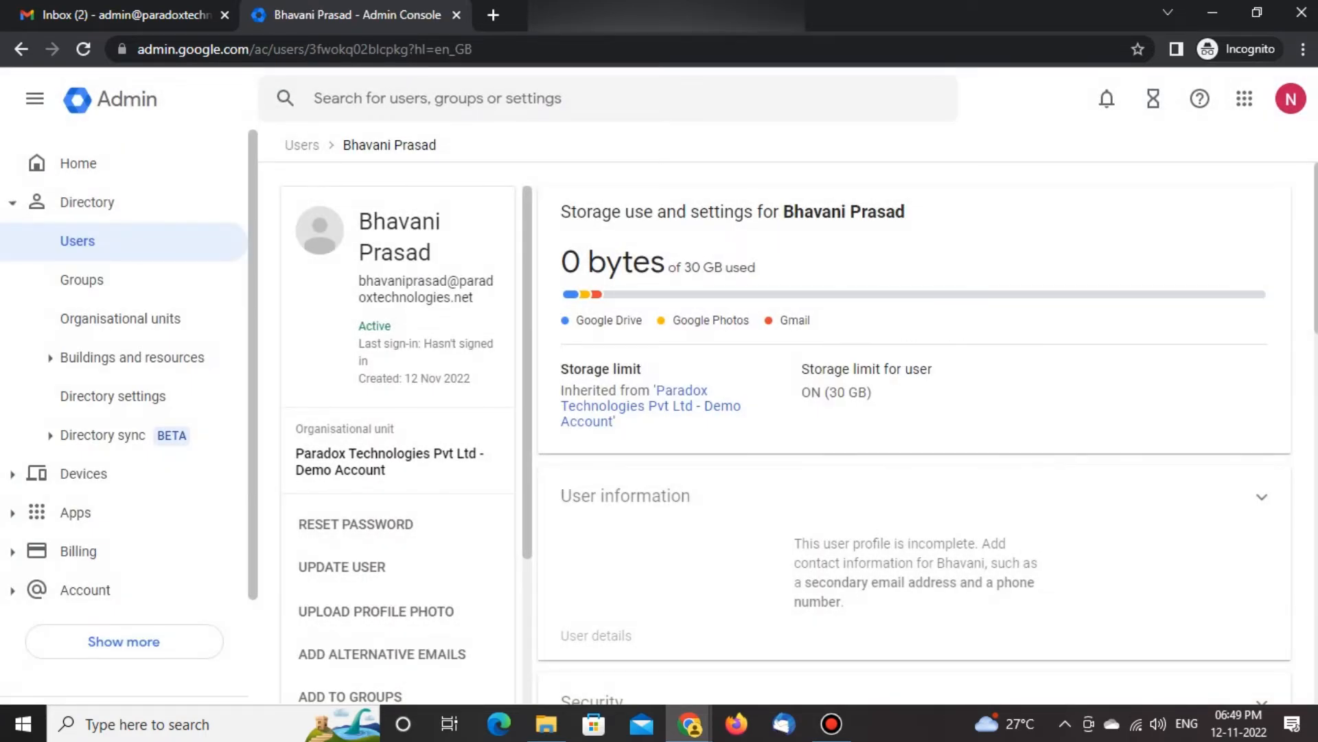
scroll(913, 426, down, 4)
scroll(913, 425, down, 4)
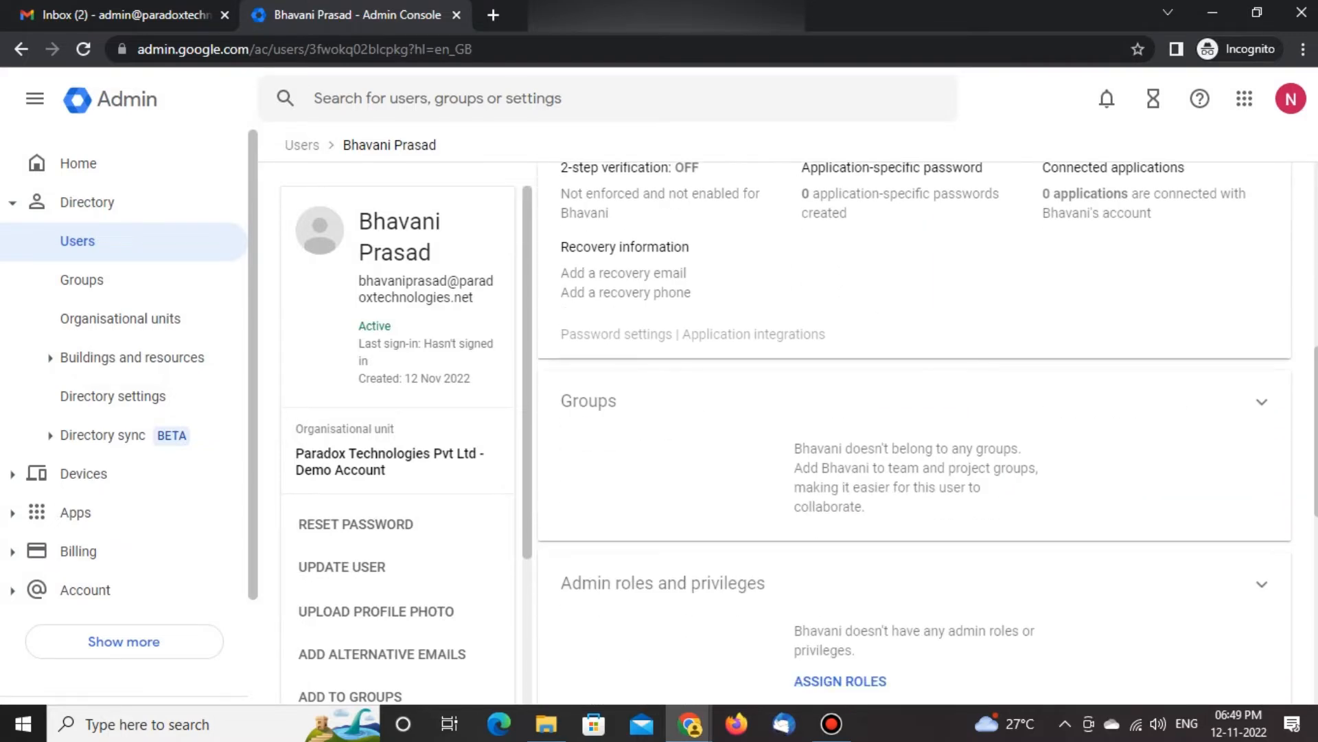
scroll(916, 431, up, 9)
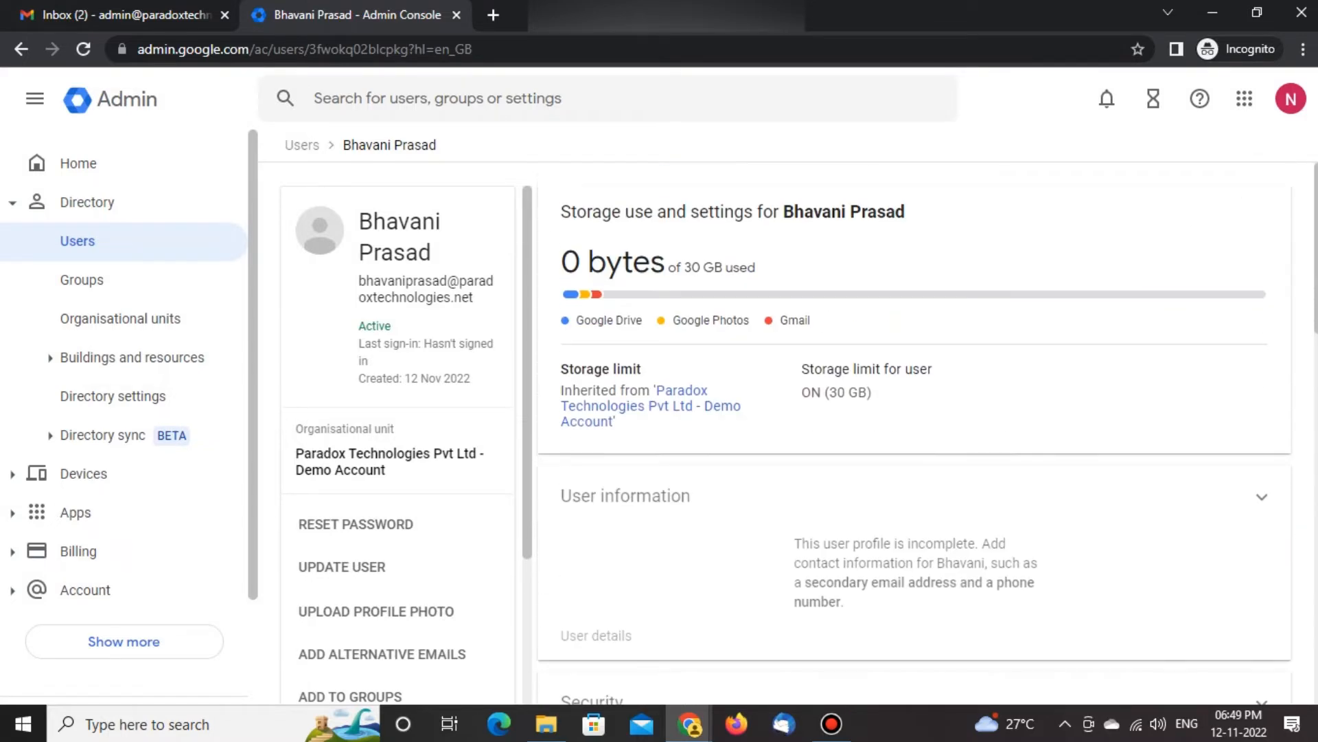
click(915, 563)
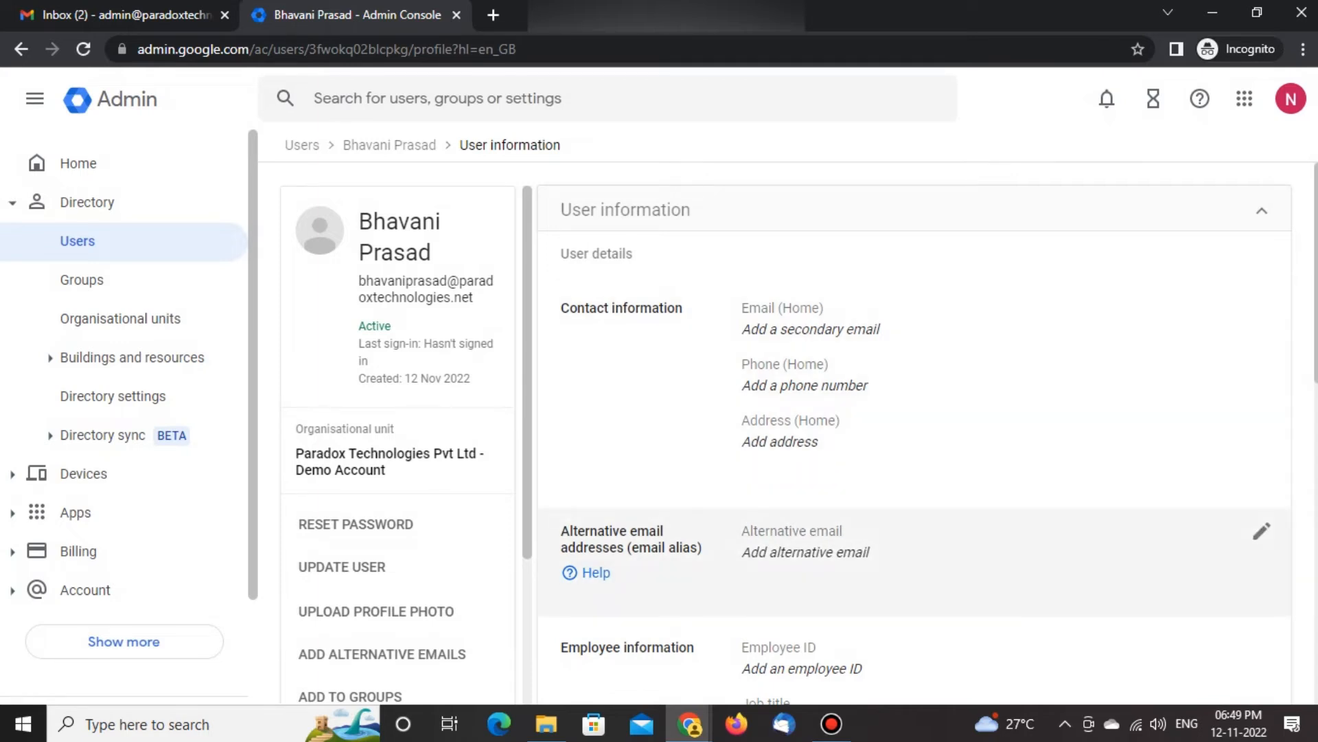
Enter a first alternative email for the user, made of first name, dot and last name, on the paradoxtechnologies.net domain
scroll(915, 433, down, 3)
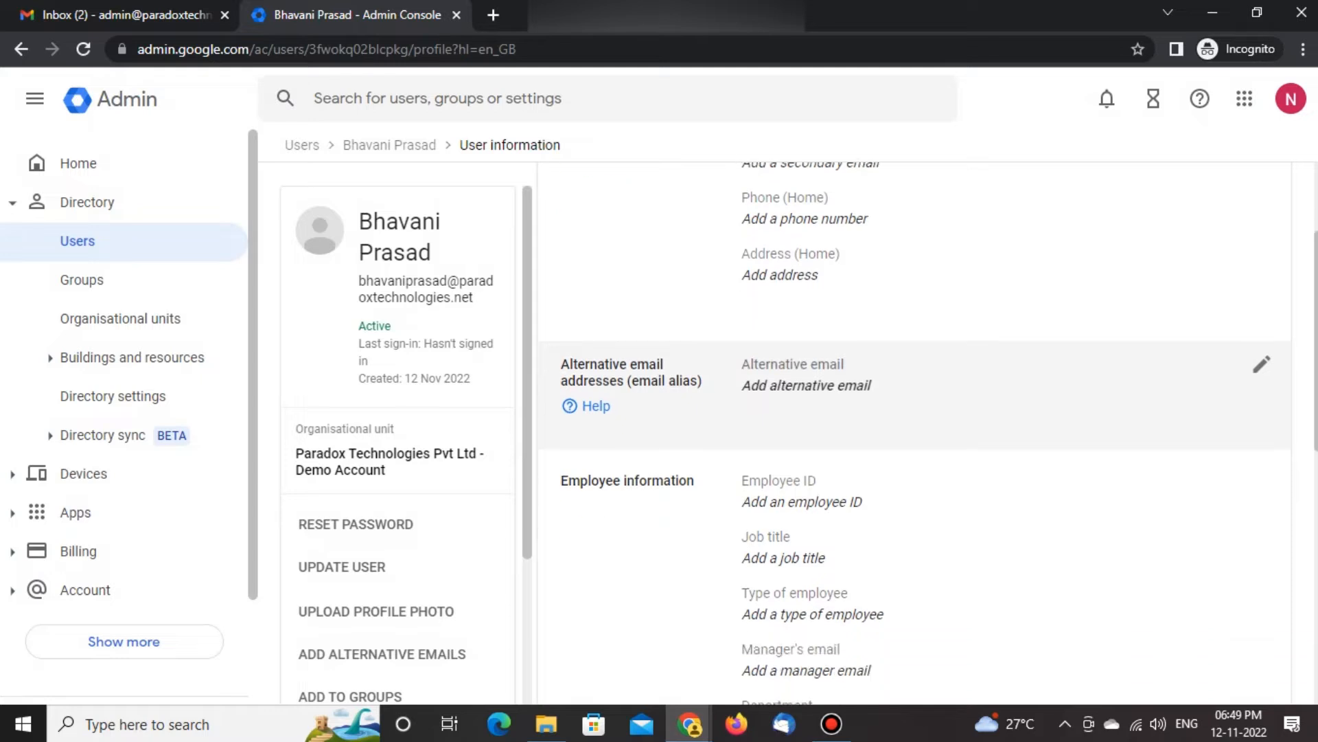
scroll(915, 432, down, 1)
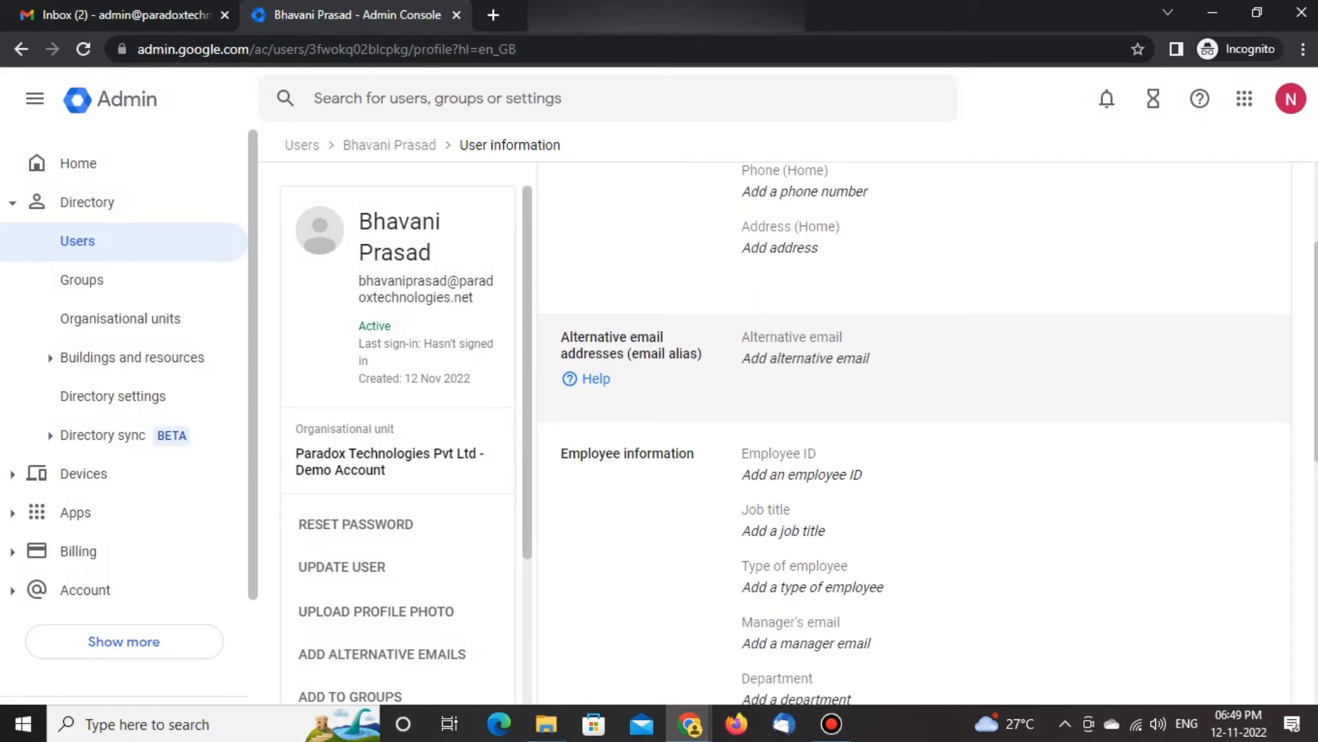
click(807, 358)
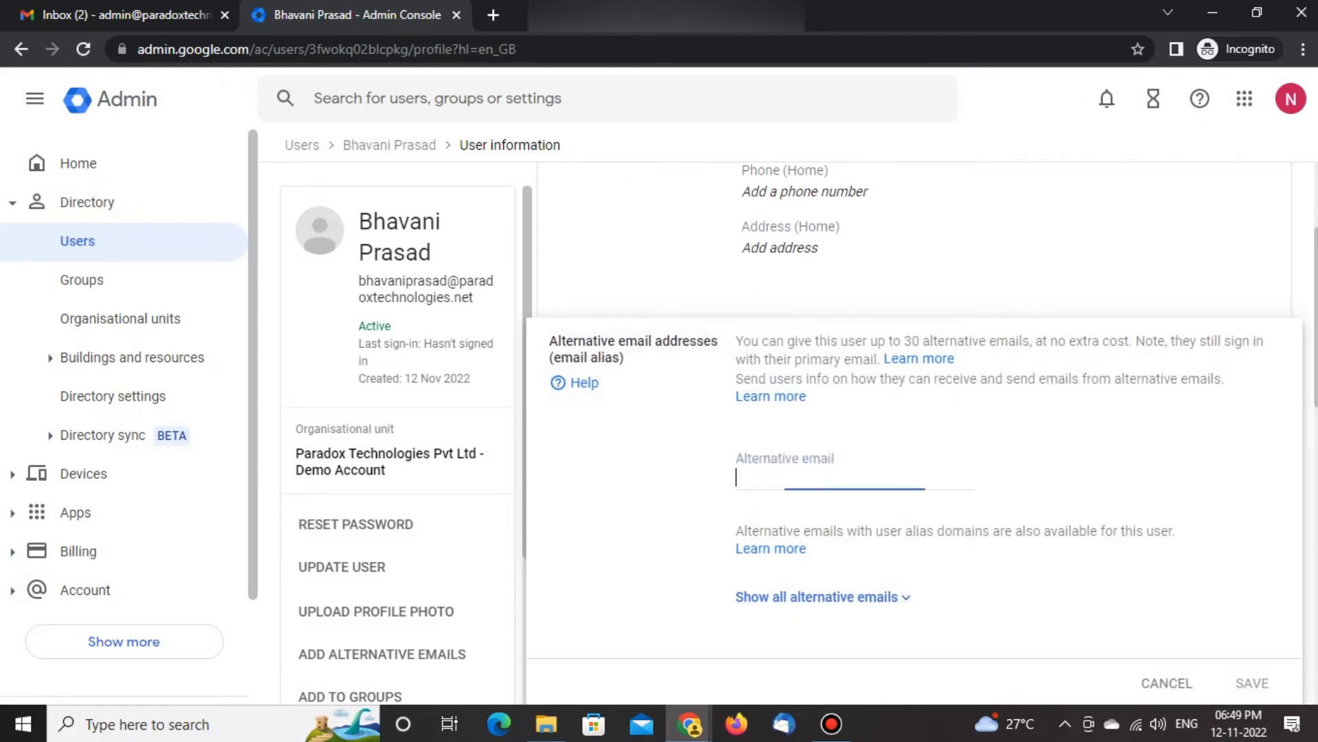
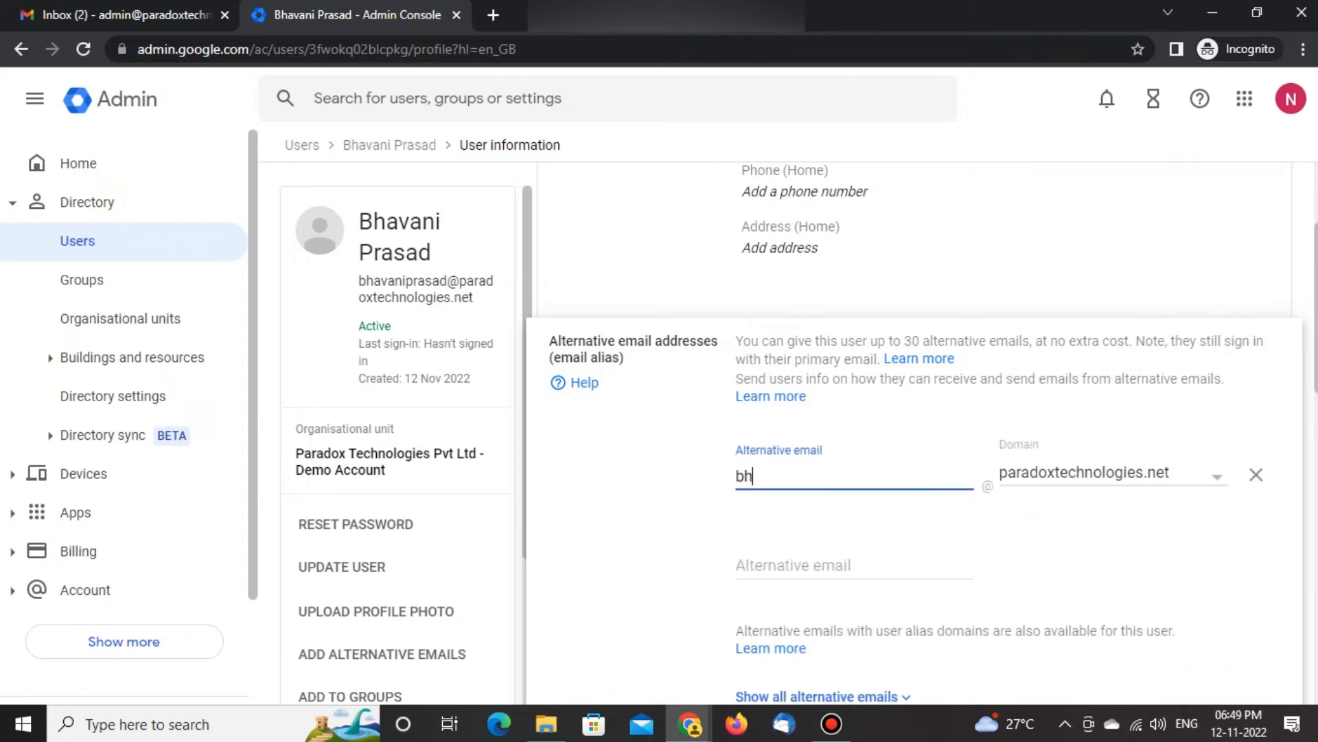
Enter two more alternative emails: first initial plus last name, and first name plus last initial
click(854, 565)
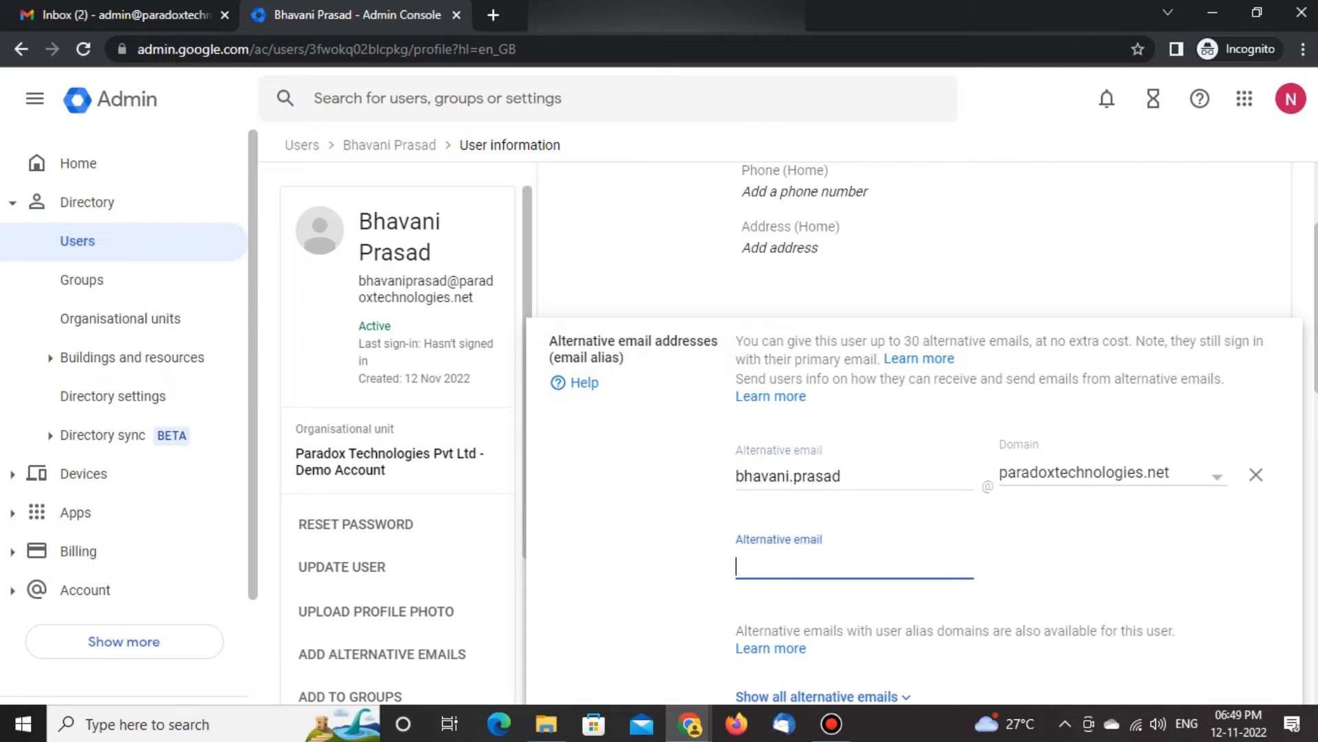
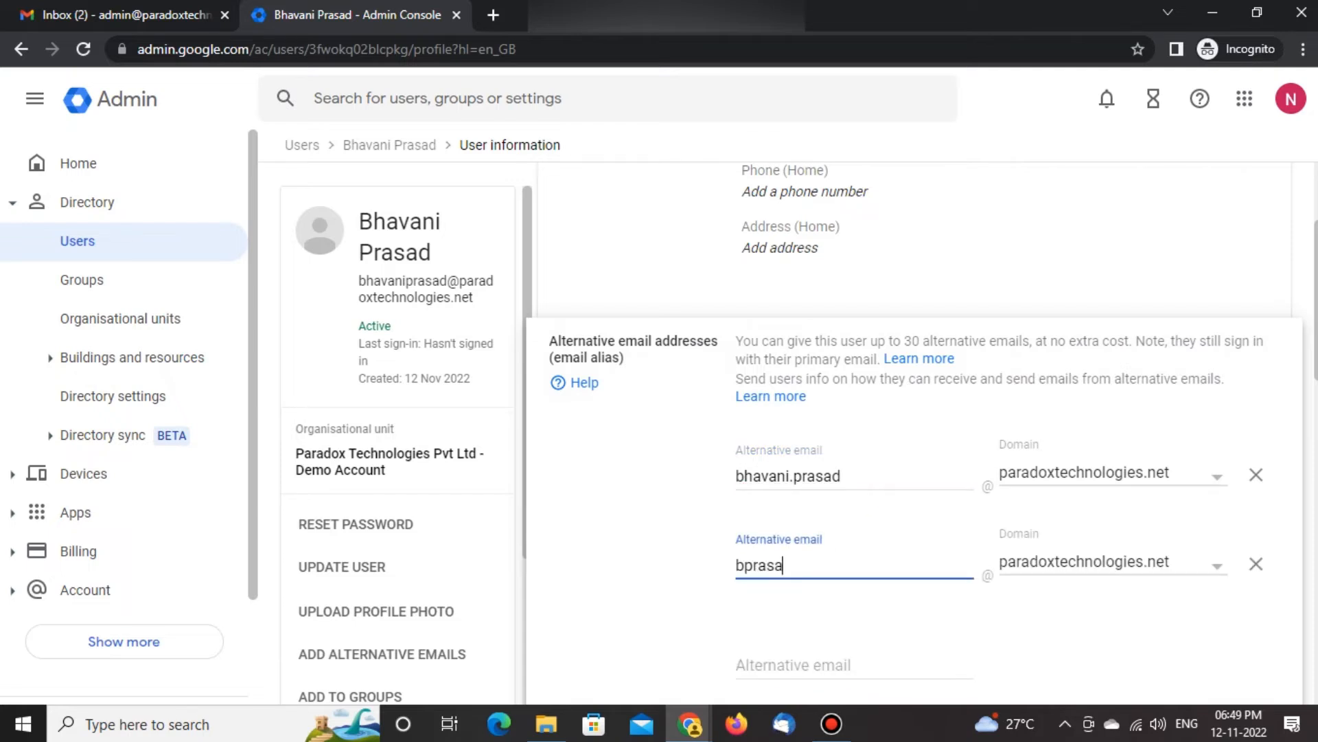
scroll(913, 419, down, 1)
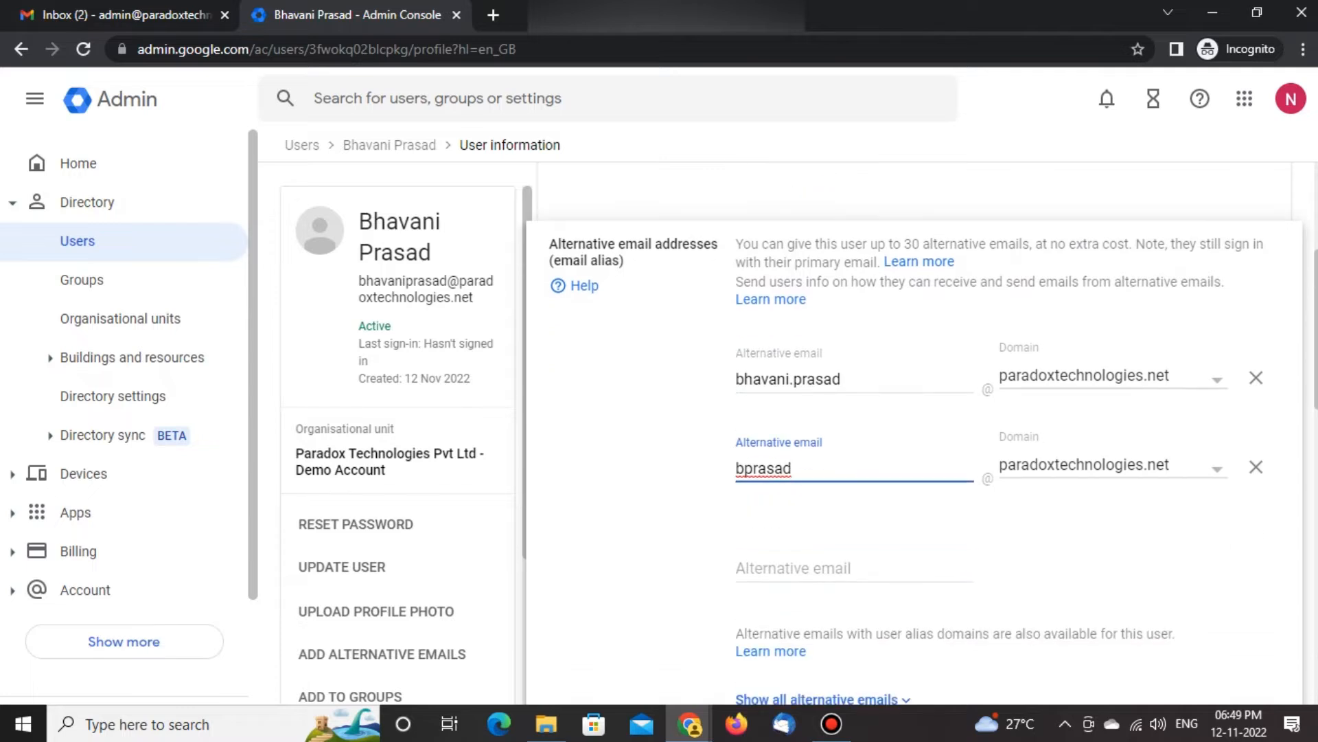
key(Tab)
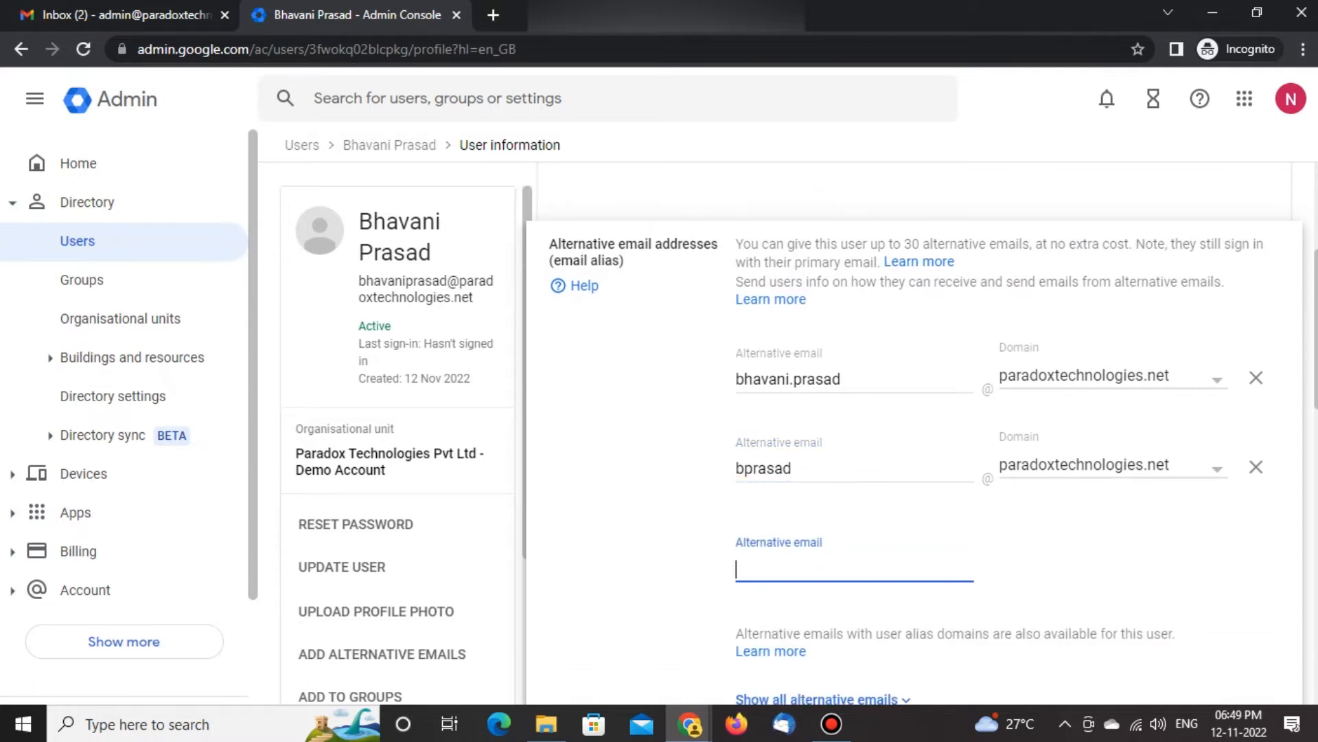
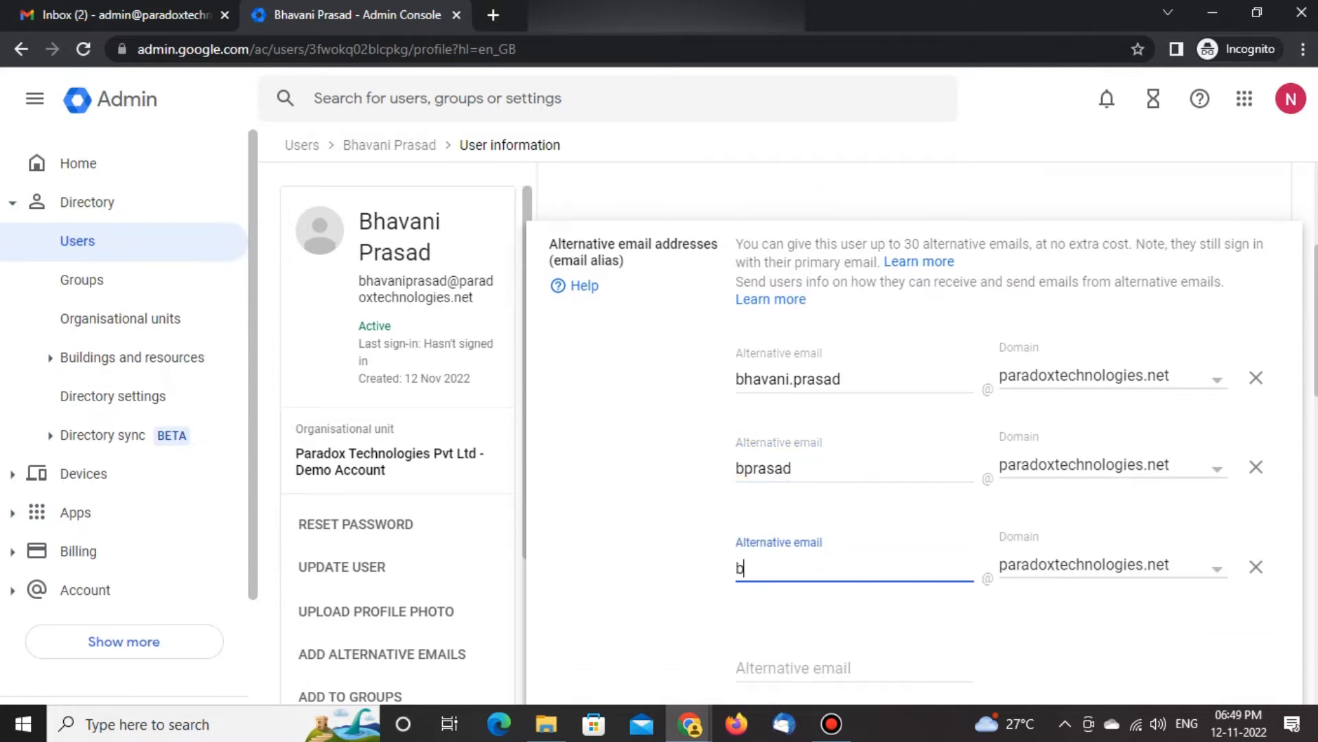
scroll(914, 433, down, 1)
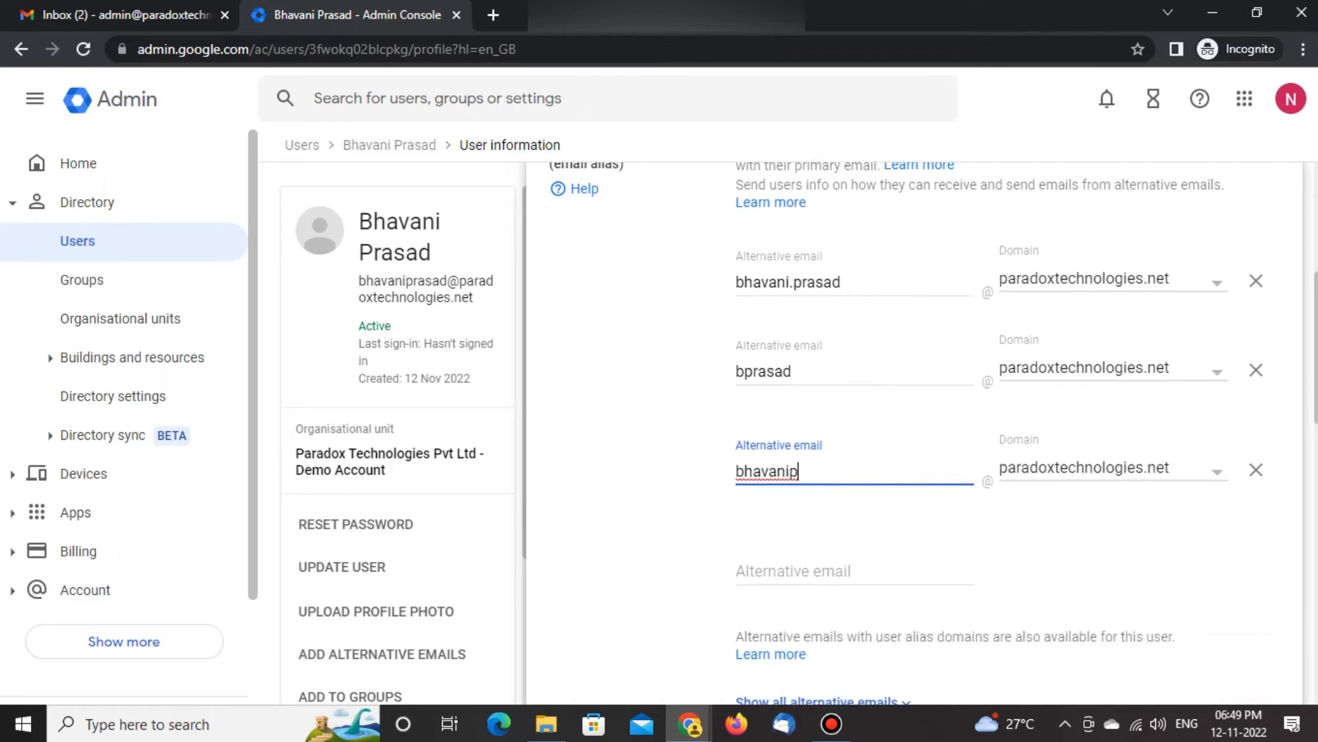
Enter a fourth alternative email made of "Teamleader" followed by the user's first name
click(776, 570)
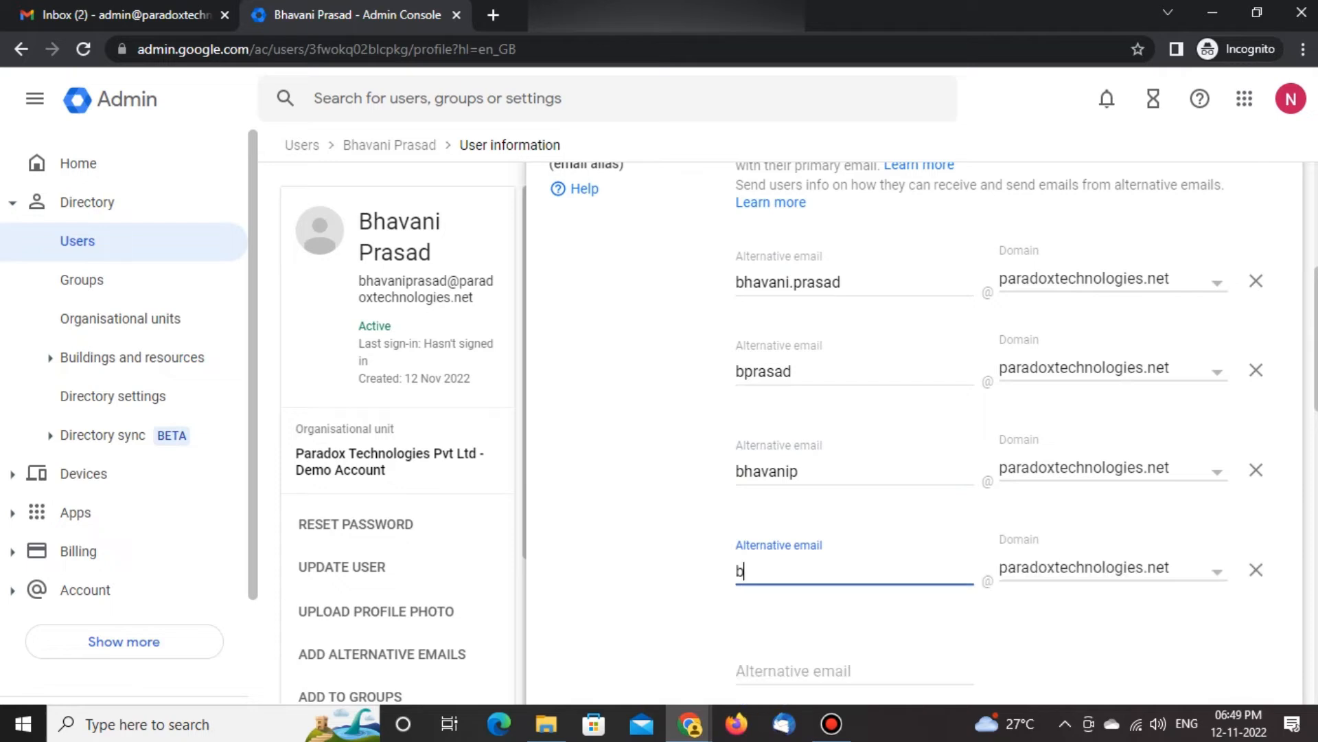
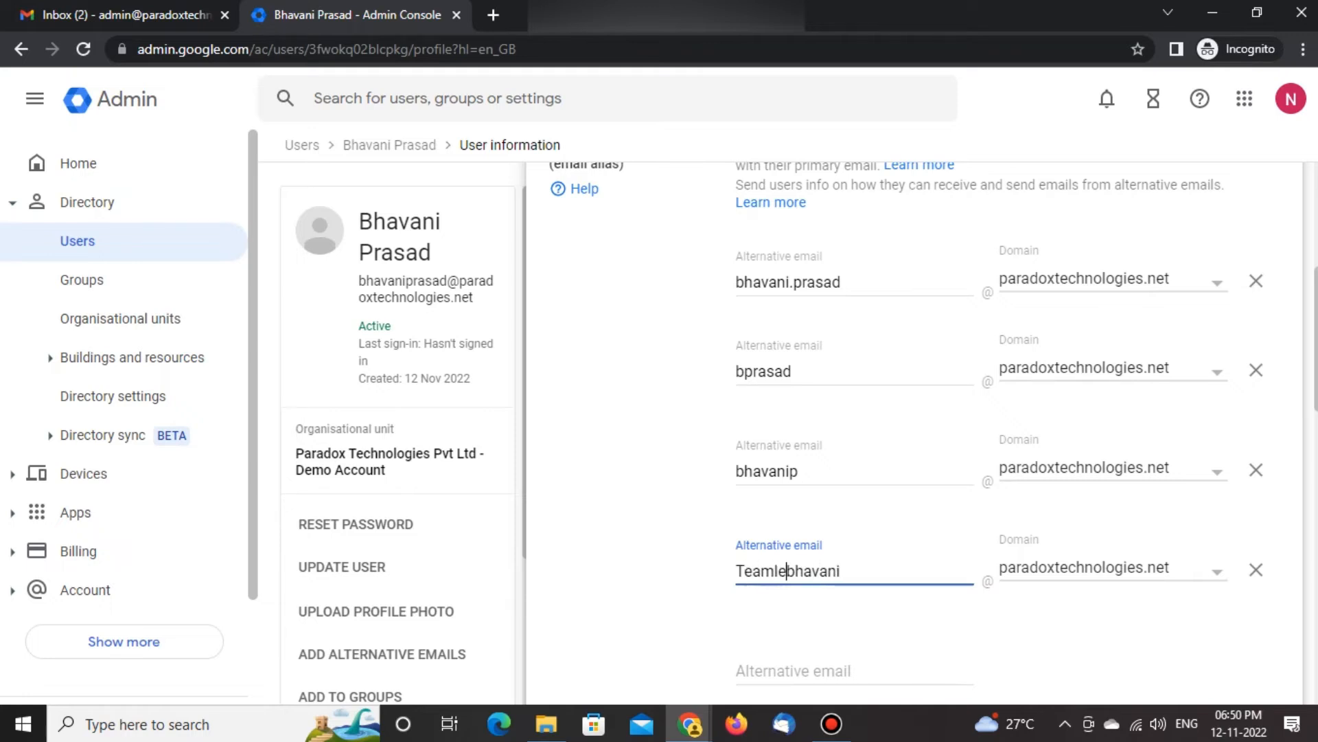
Change the fourth alias's initial capital T to a lowercase t and save the alternative email addresses
key(Left)
key(Left)
key(Left)
key(Left)
key(Left)
key(Left)
key(Left)
key(Left)
key(Left)
key(Left)
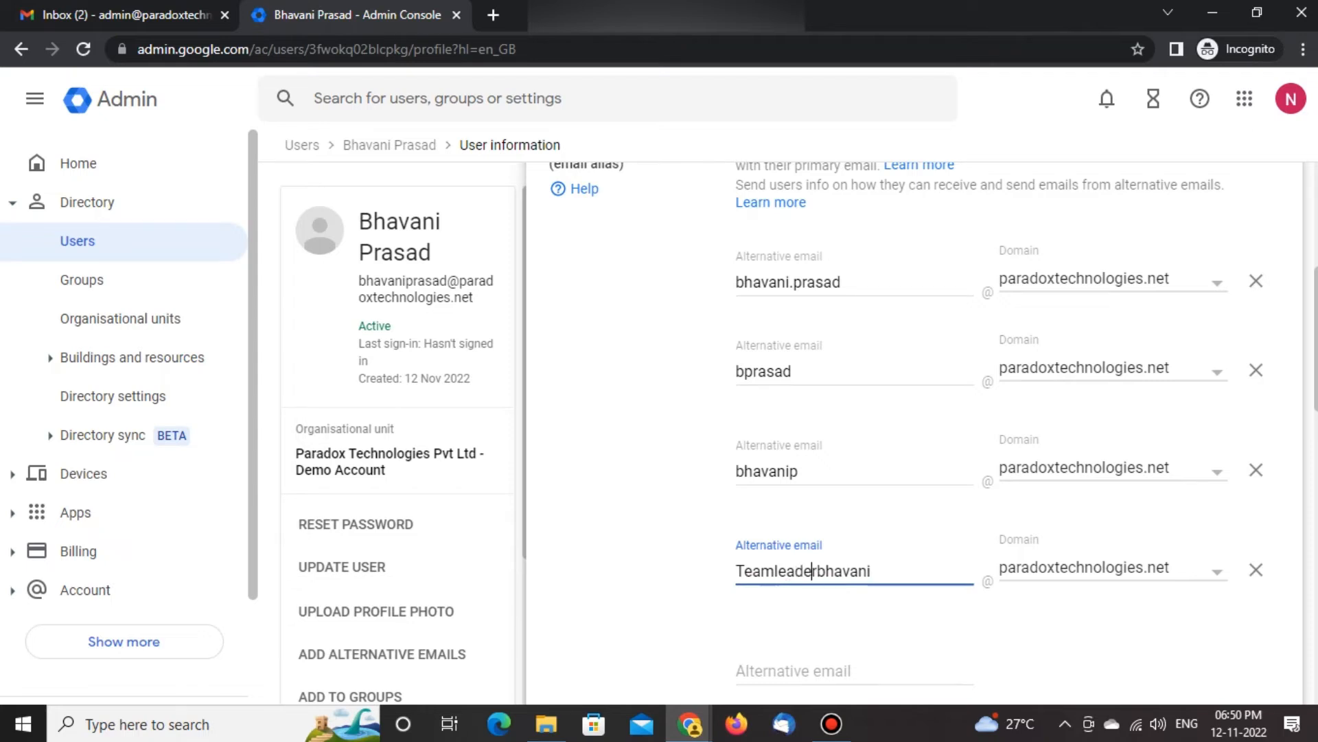
key(Delete)
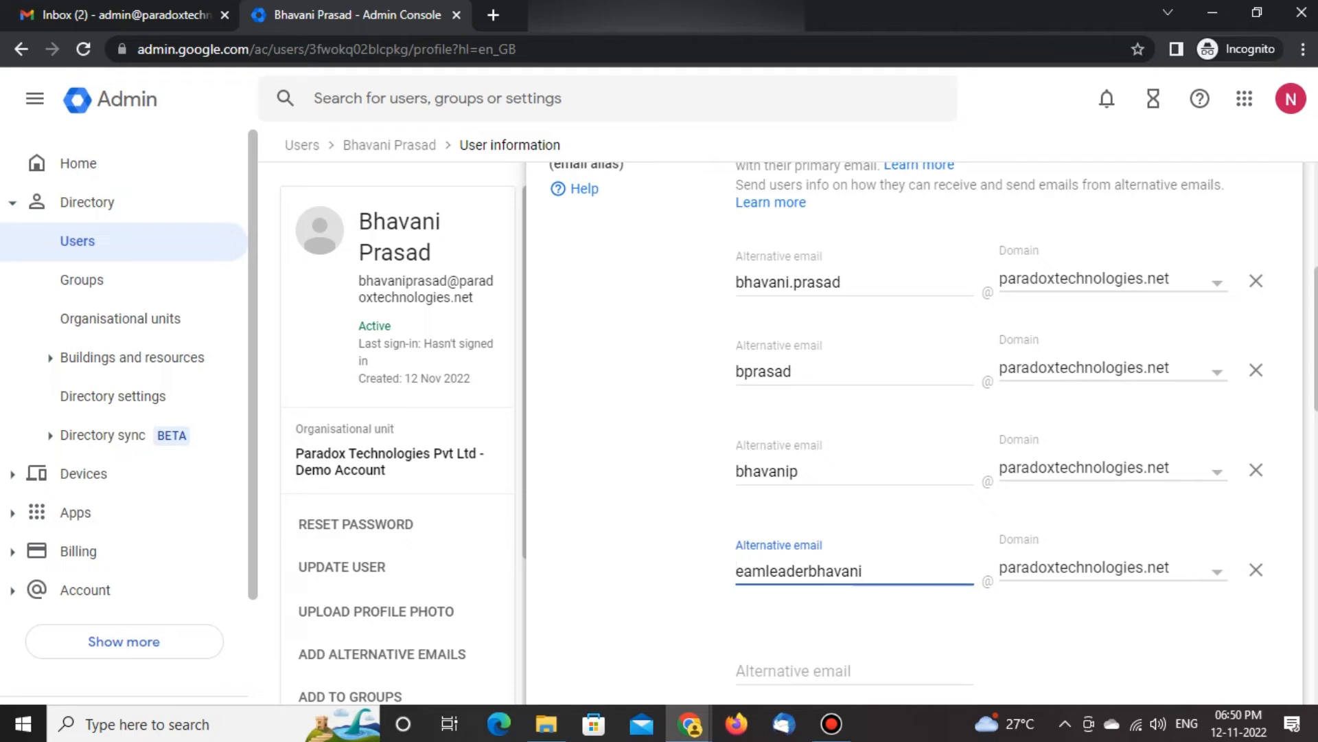
text(t)
scroll(892, 412, down, 3)
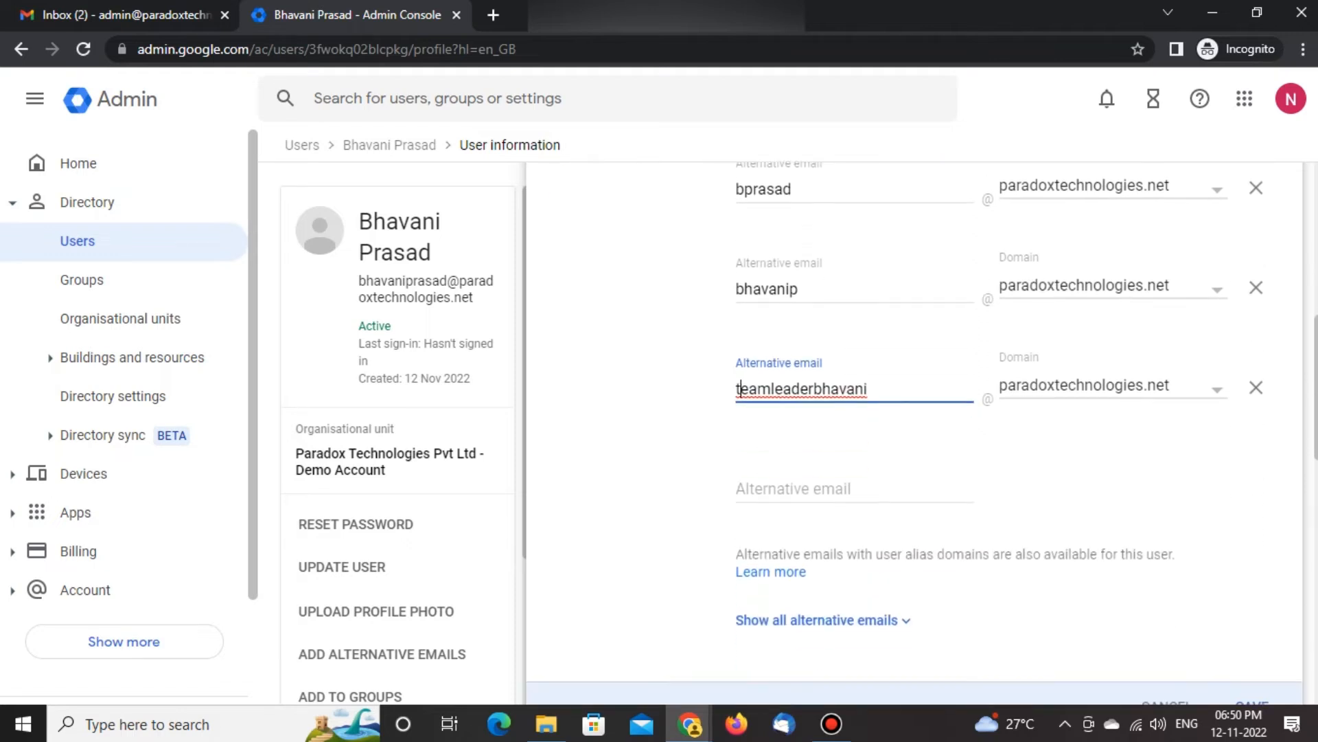
scroll(904, 423, down, 2)
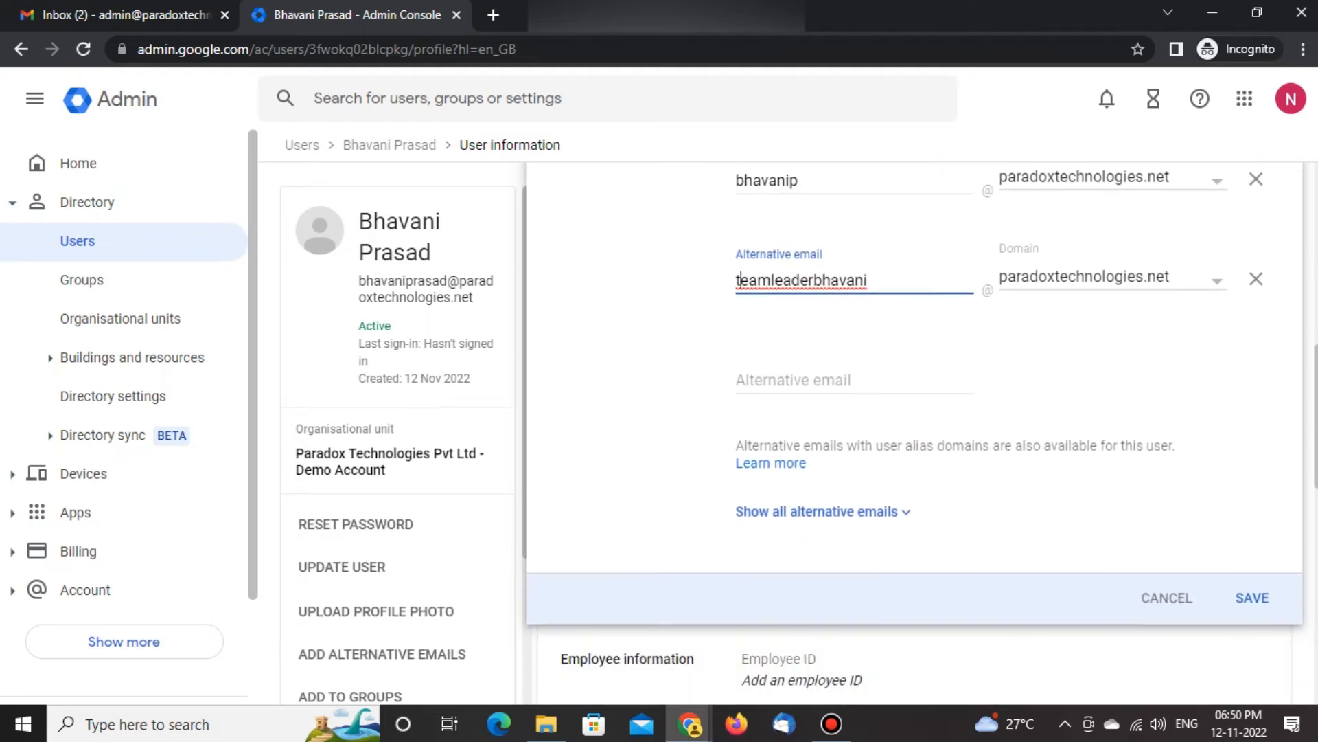
key(Return)
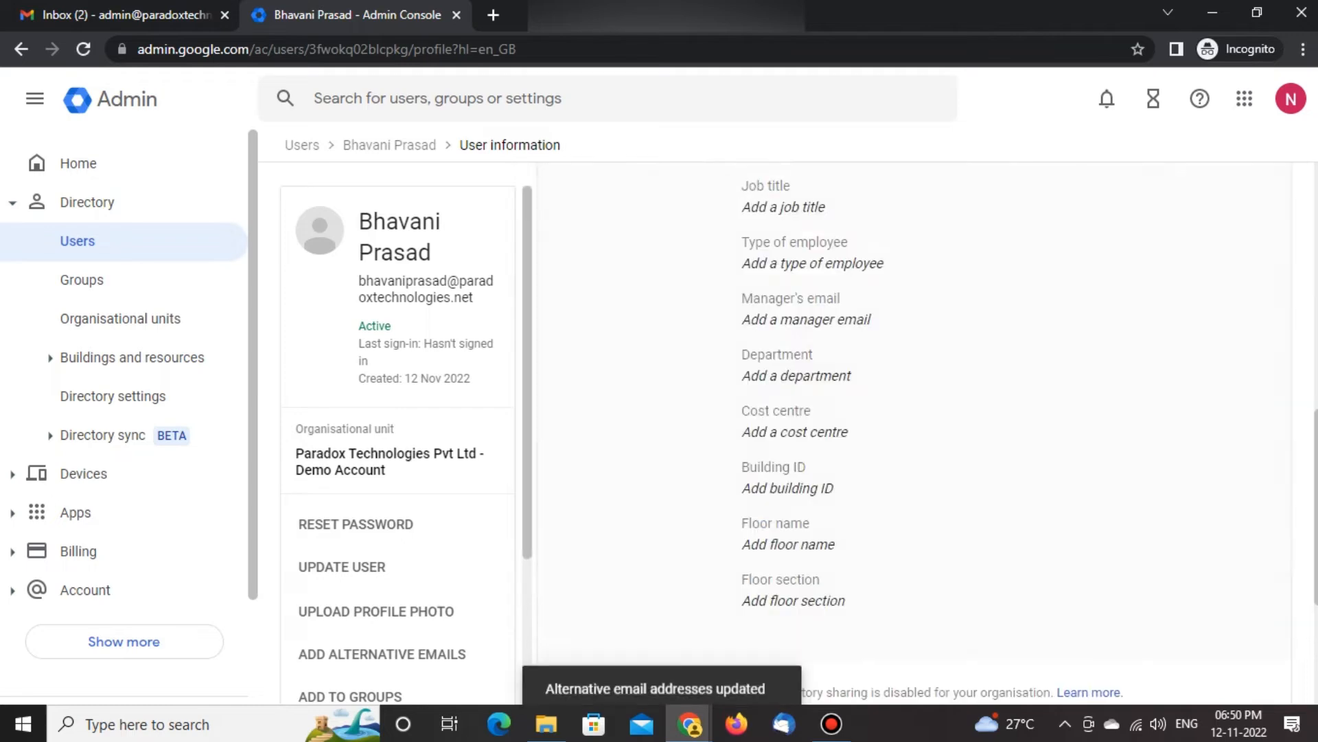
Review the saved alternative email addresses and compare them with the user's primary email address
scroll(913, 433, up, 7)
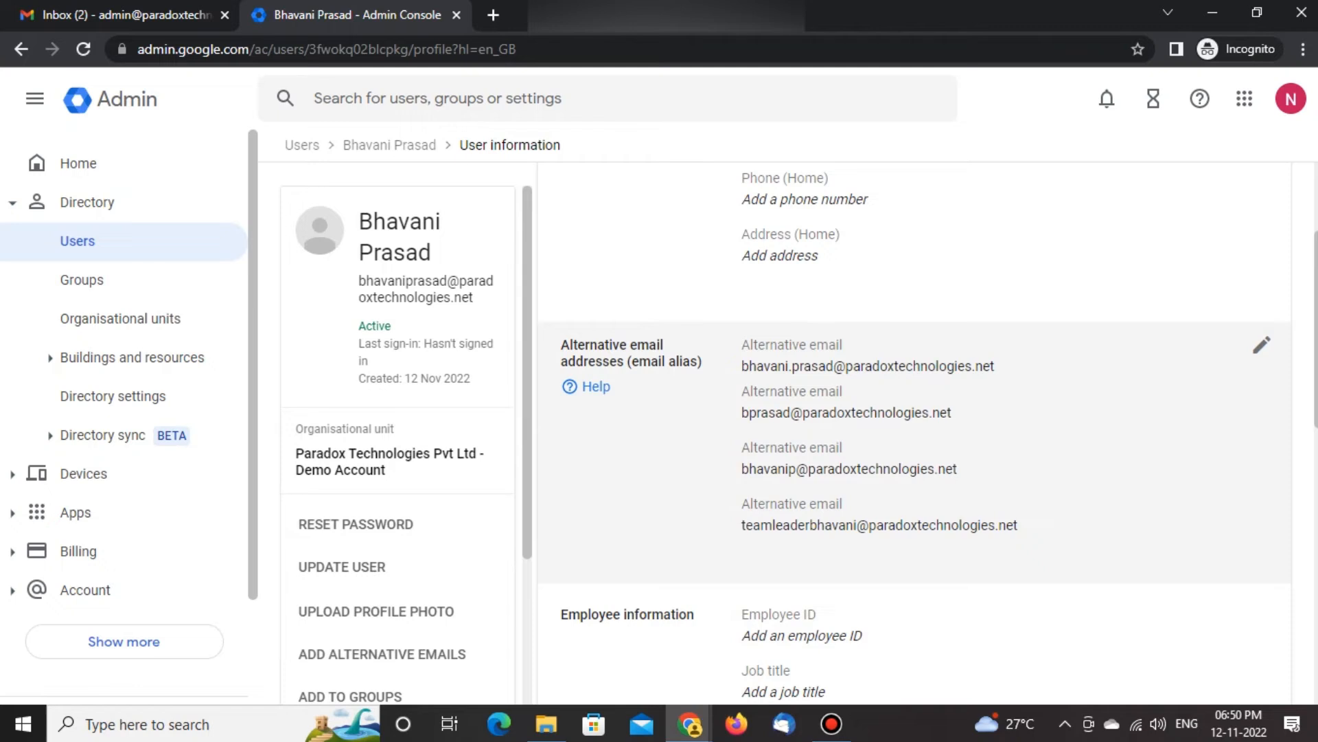
drag(358, 281, 473, 296)
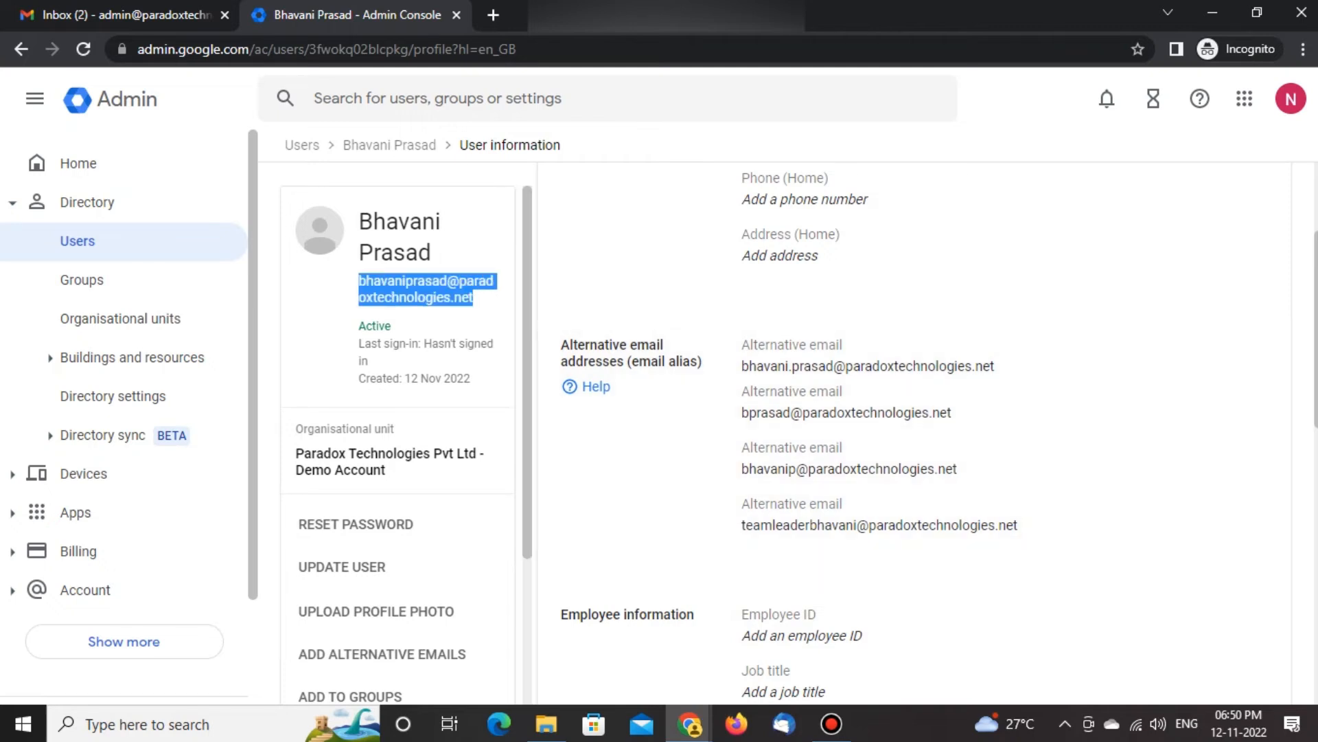
click(478, 299)
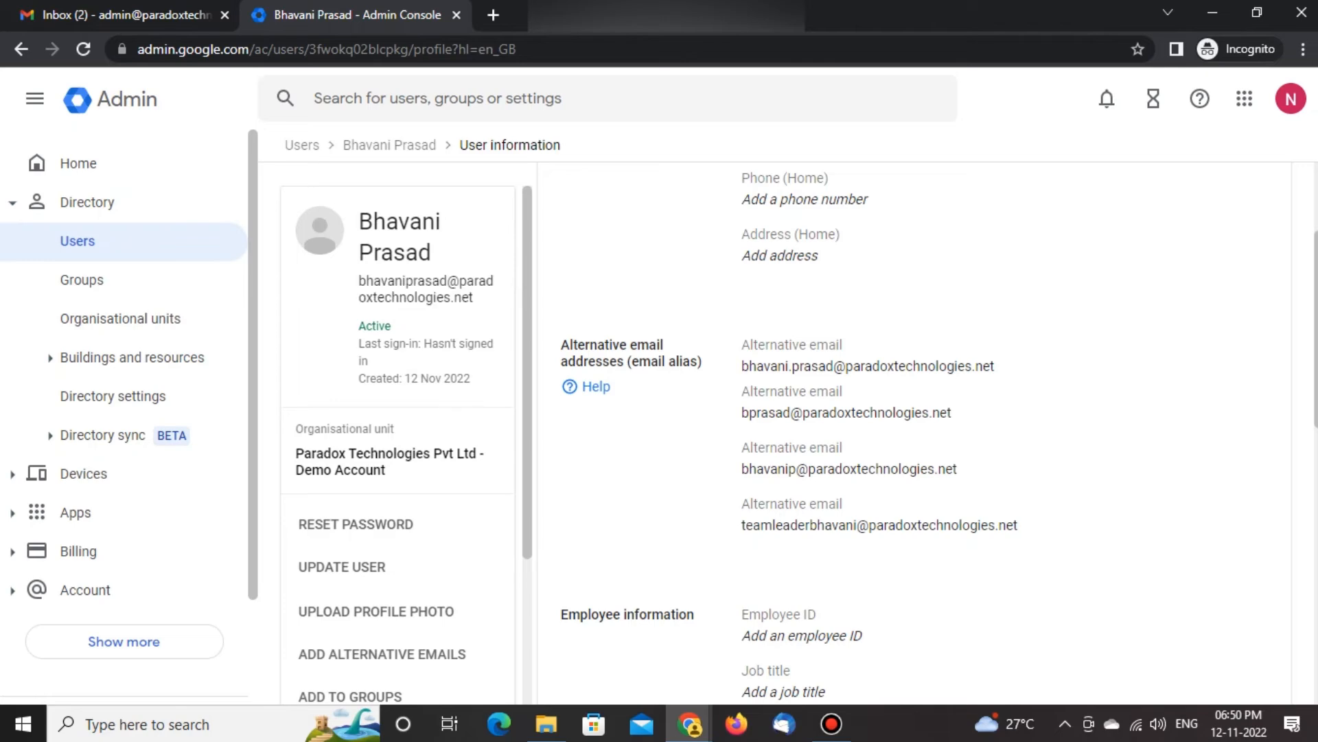
drag(359, 280, 473, 297)
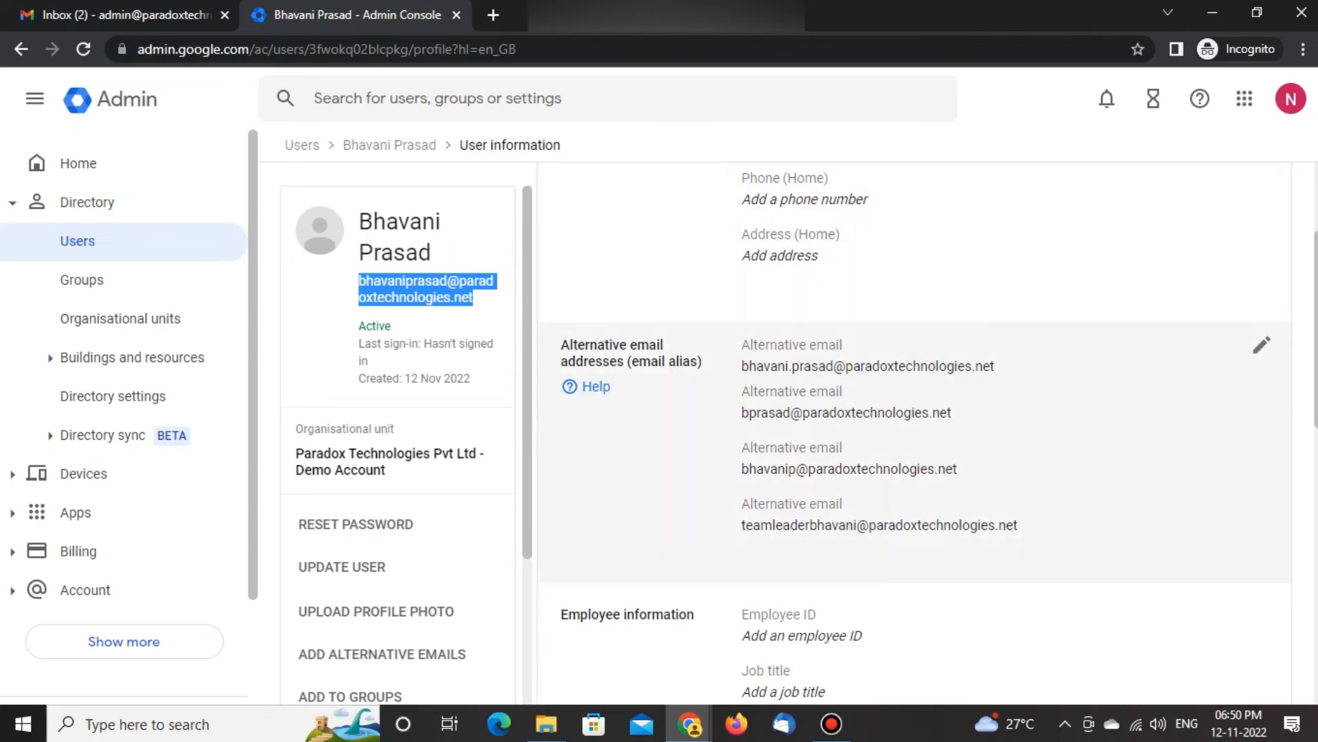
click(439, 297)
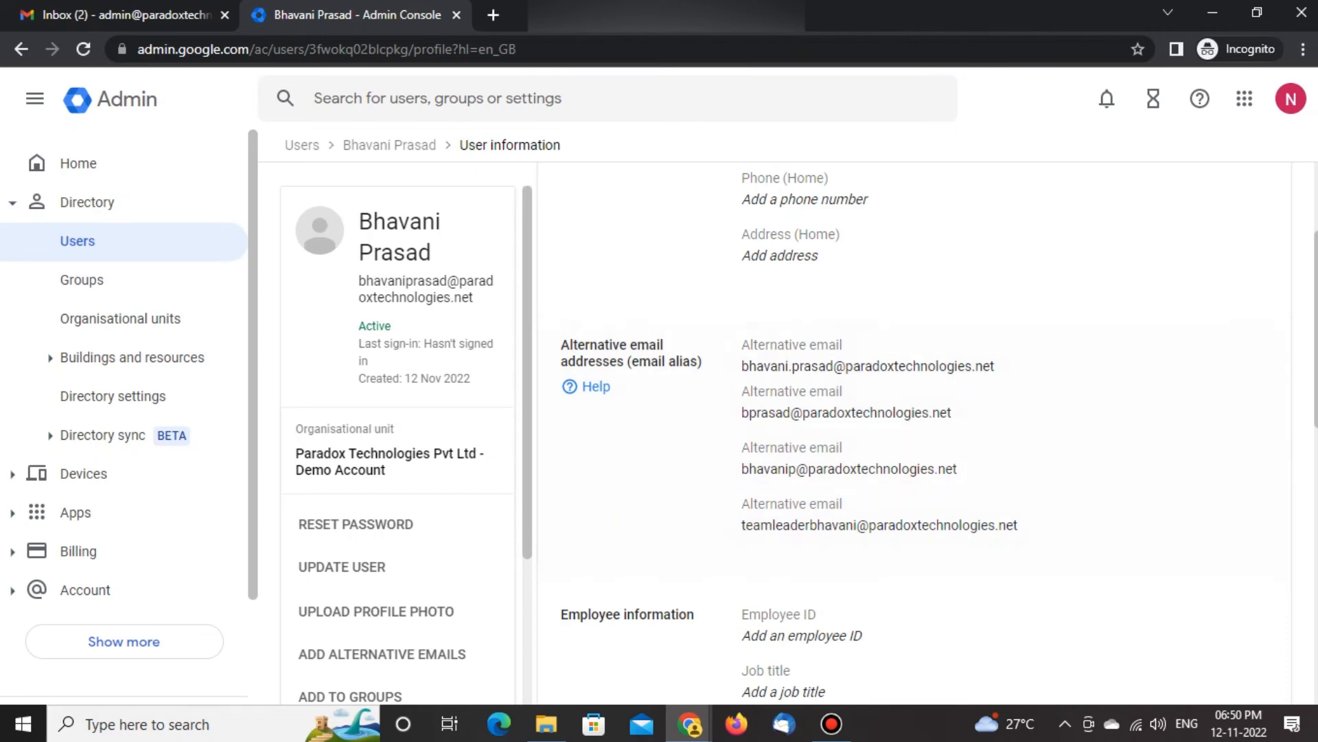
drag(358, 280, 447, 280)
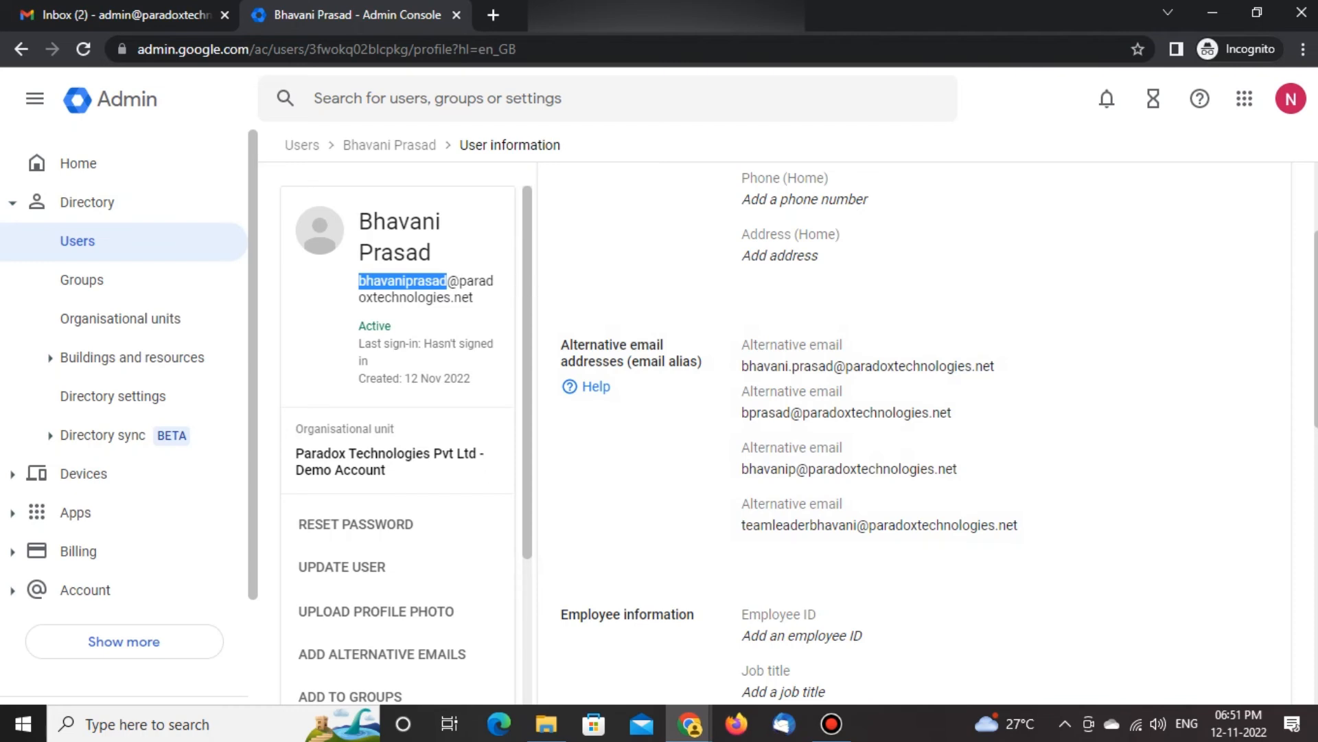
click(412, 282)
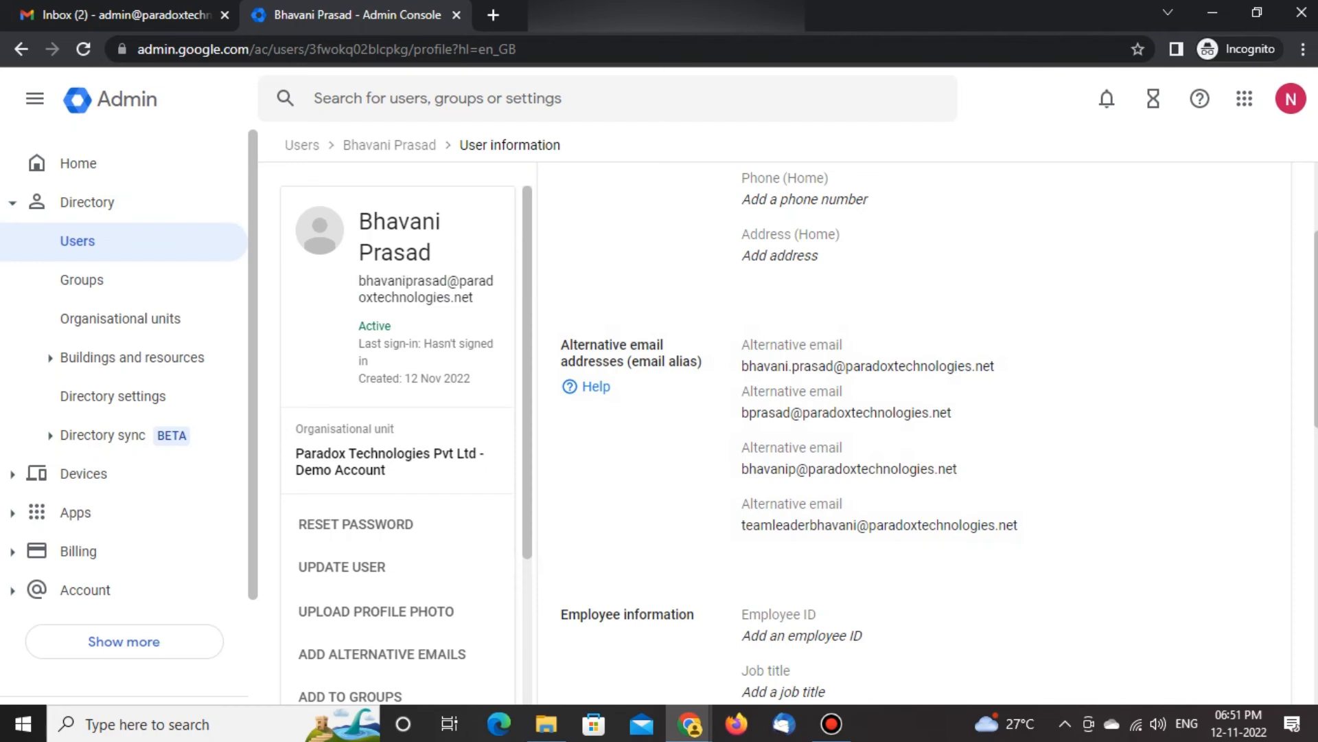
drag(359, 281, 473, 297)
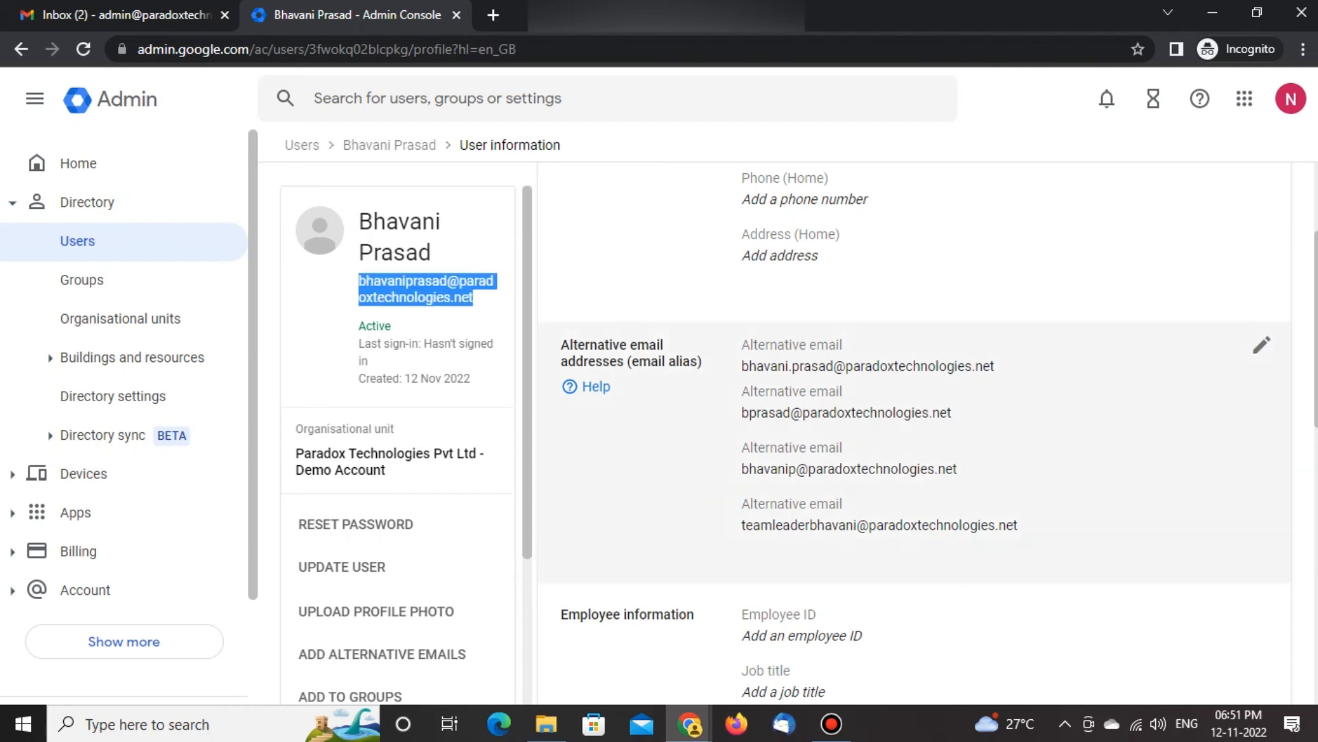